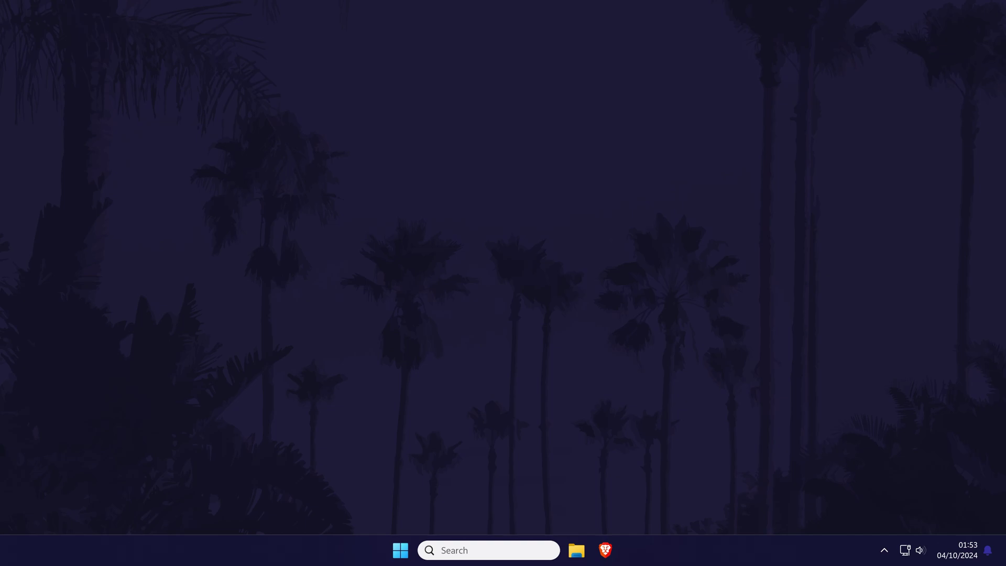
Launch Adobe Premiere Pro 2024 from Windows Search
left_click(515, 551)
type("premiere")
key("Return")
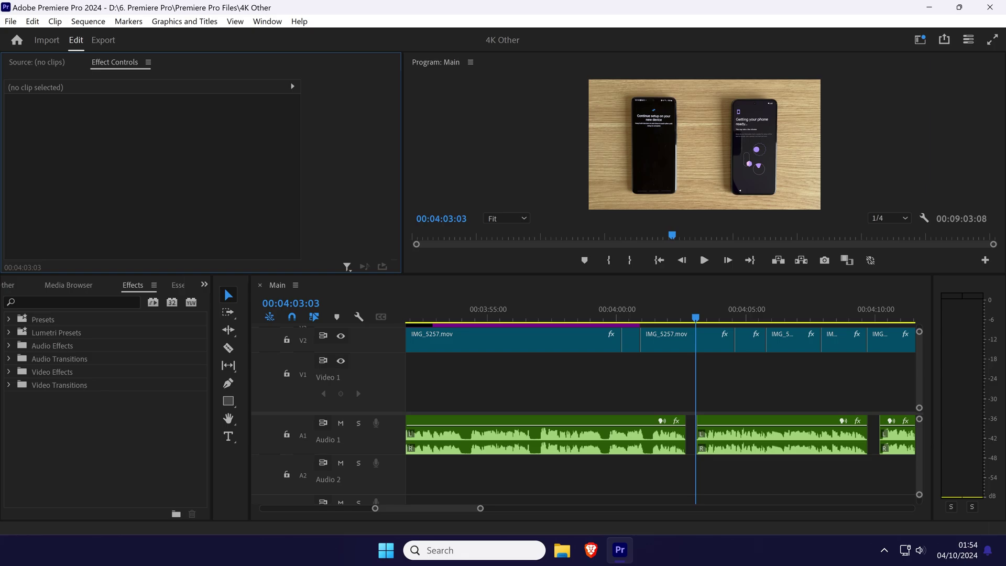
Bring up the General tab of the 4K Other project's Project Settings
left_click(15, 23)
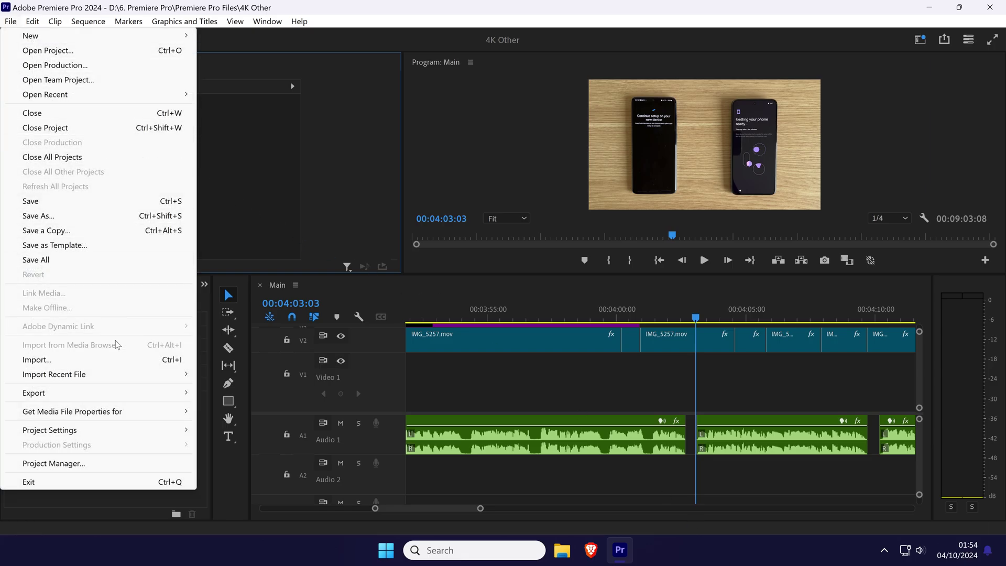
mouse_move(88, 432)
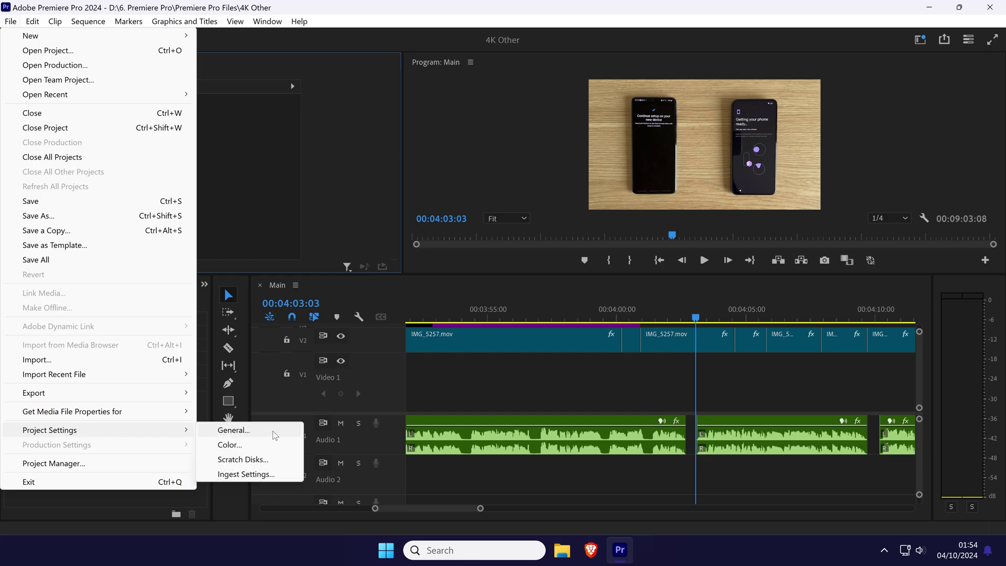
left_click(234, 430)
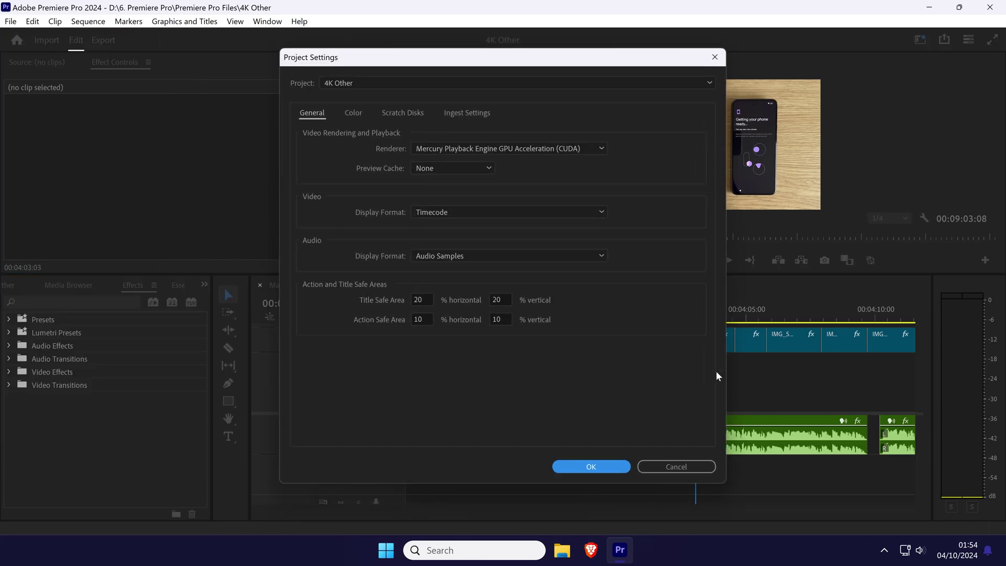
List the renderer options, then confirm the NVIDIA GeForce RTX 4080 SUPER under Display adaptors in Device Manager
left_click(304, 116)
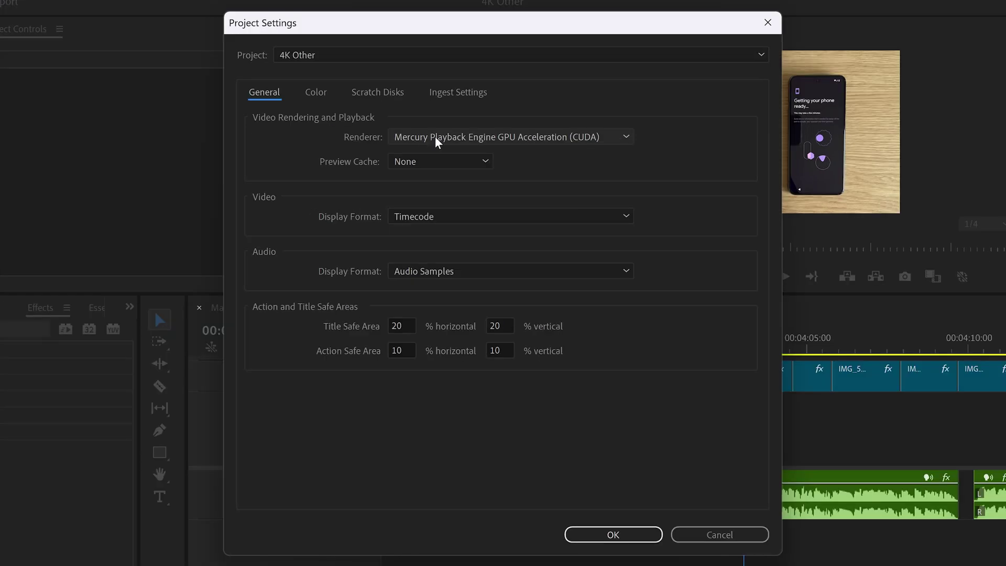
left_click(435, 138)
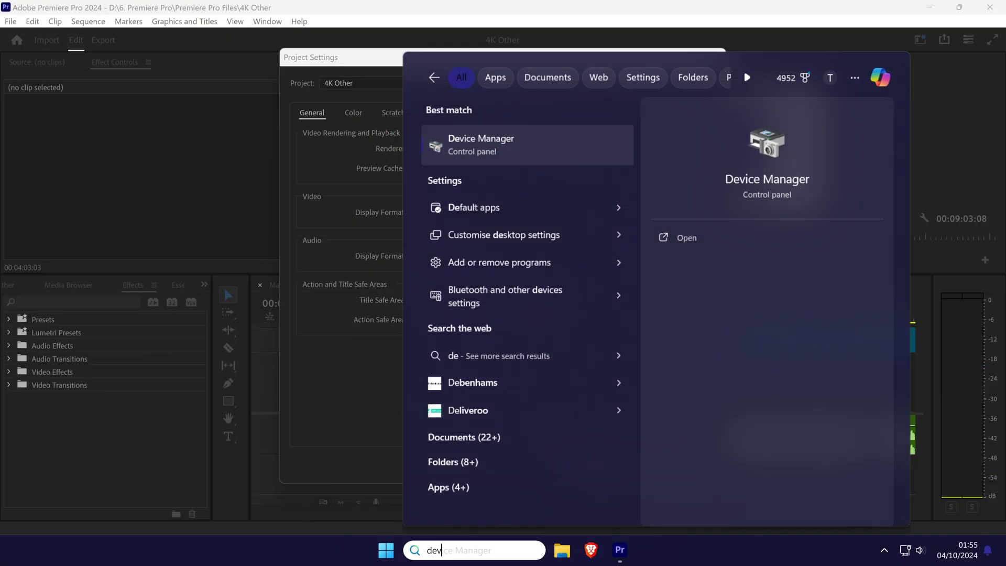
type("ce")
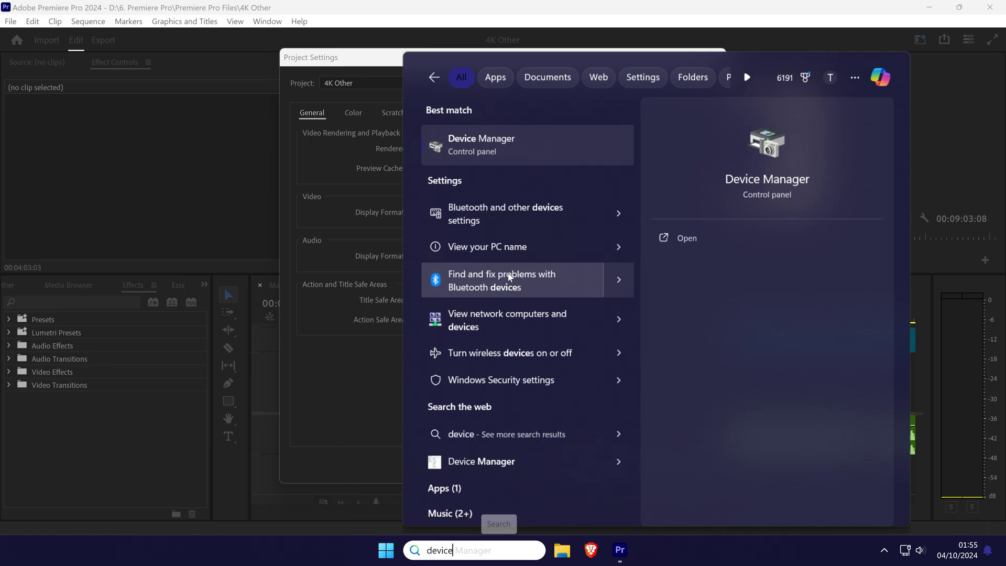
left_click(520, 151)
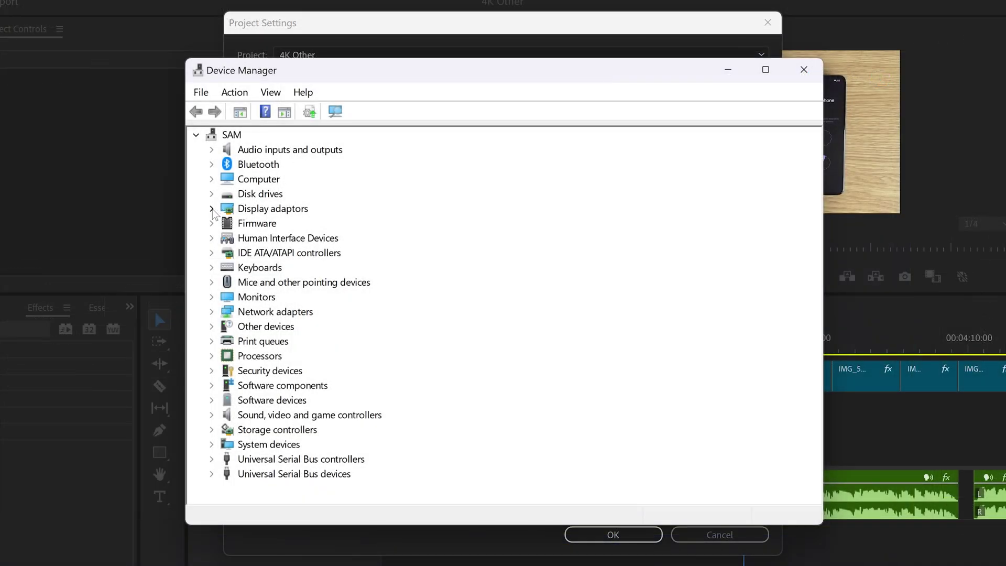
left_click(212, 209)
left_click(314, 240)
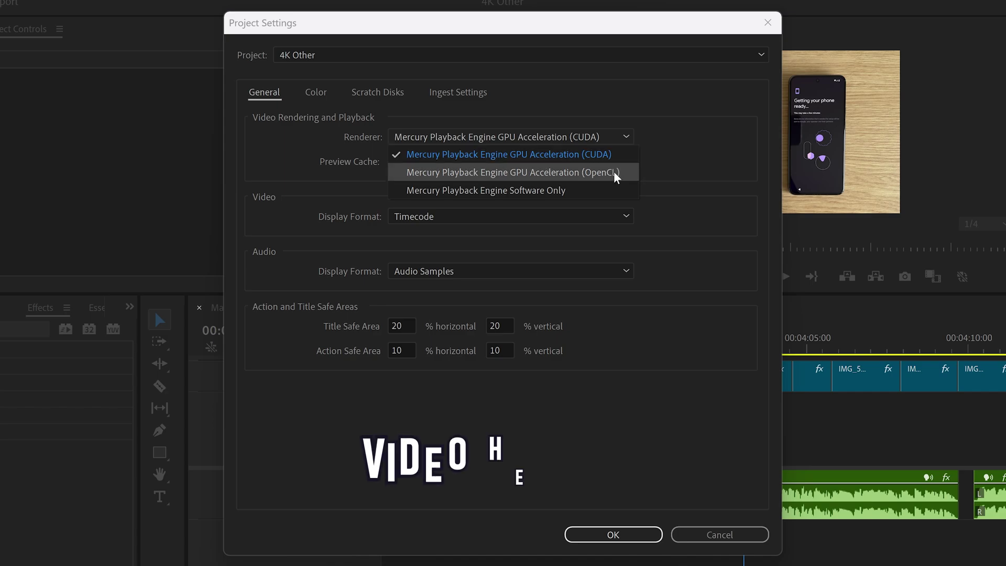
Keep Mercury Playback Engine GPU Acceleration (CUDA) as the renderer and confirm the settings
left_click(633, 154)
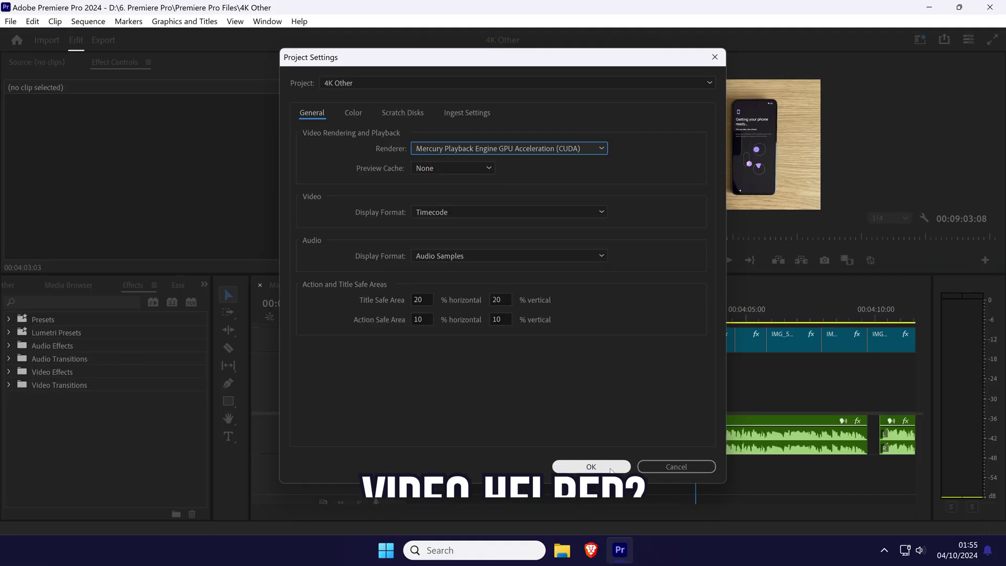
left_click(638, 540)
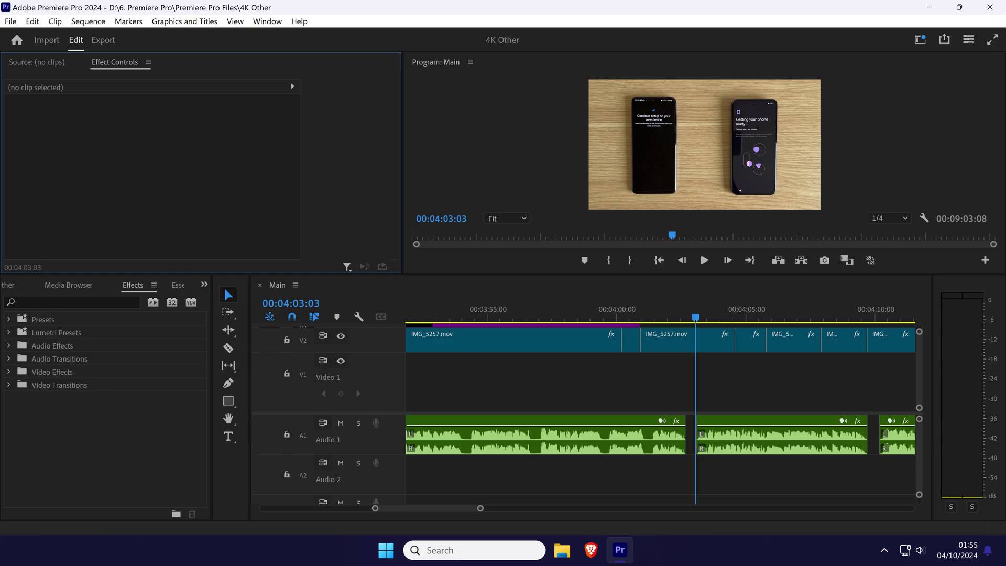
Open Task Manager, check the GPU 0 graphs, then view Processes showing Premiere at 16.3% GPU
key("super")
type("task")
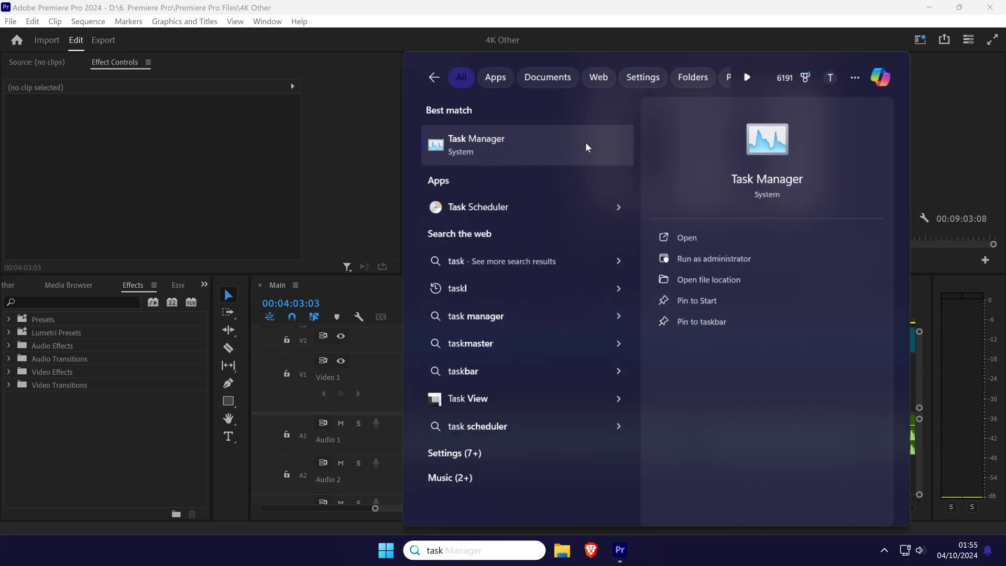
left_click(516, 143)
left_click(254, 188)
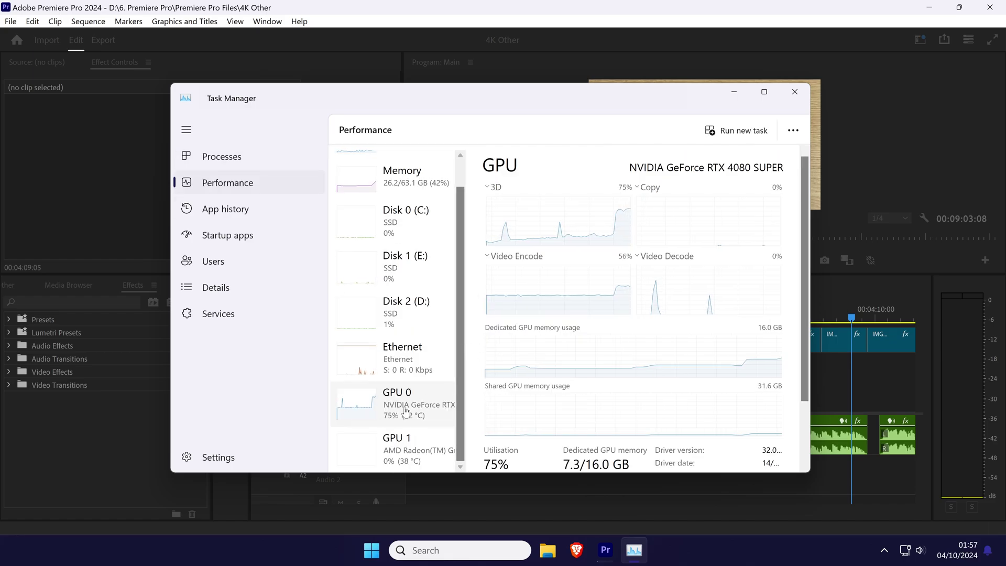
left_click(278, 164)
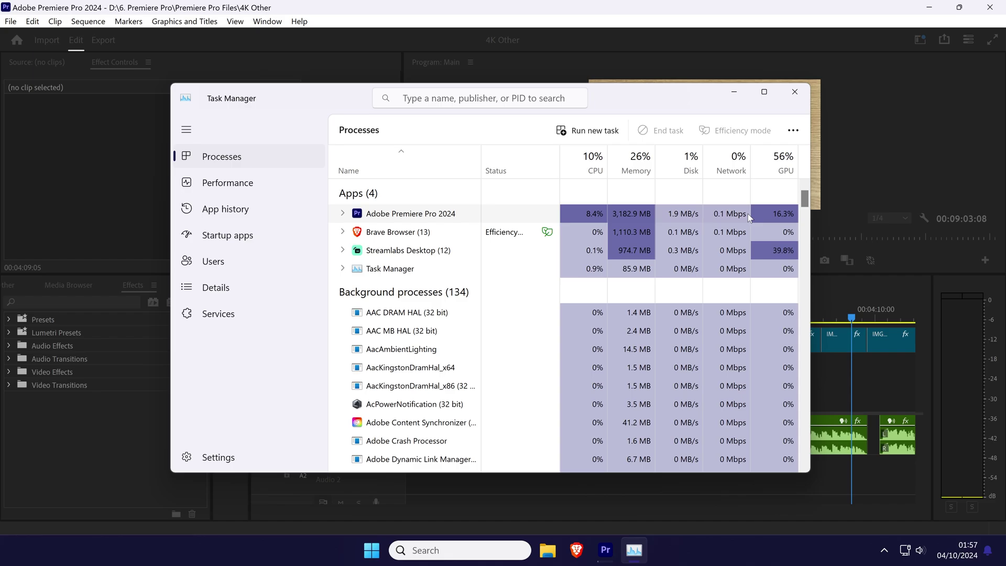
Bring up the process list's column choices and dismiss them
right_click(783, 173)
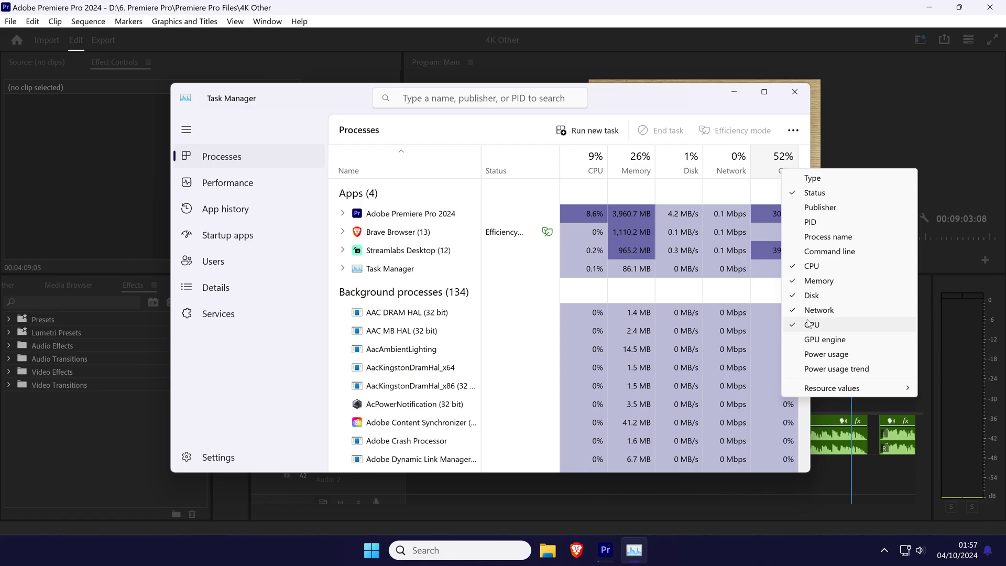
left_click(774, 137)
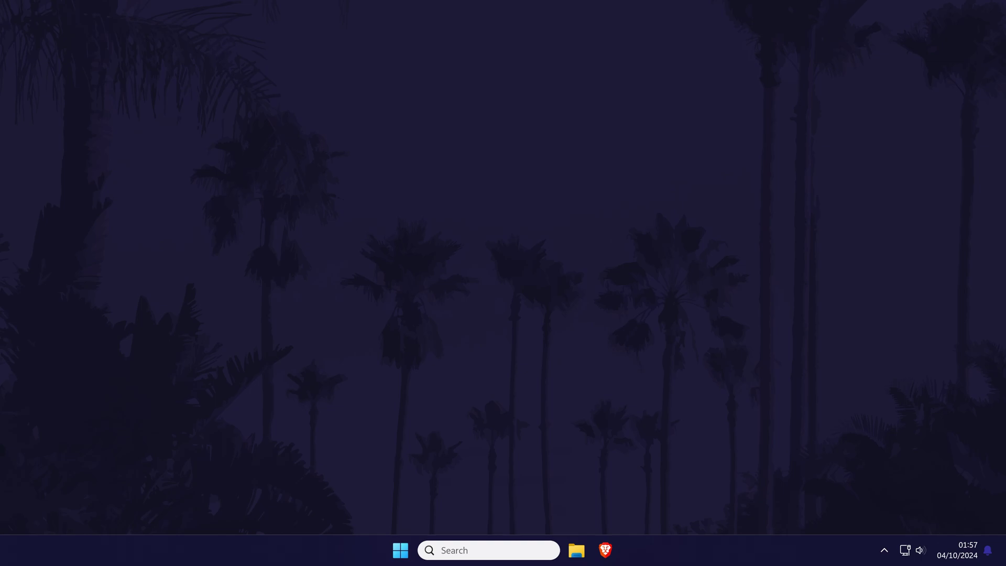
Open Windows Settings and go to System > Display
key("super")
type("settings")
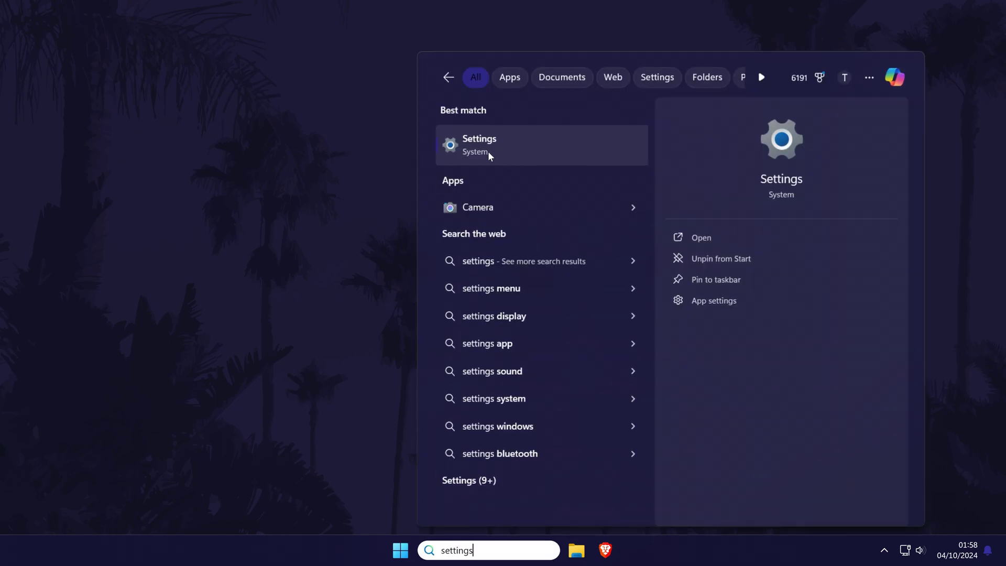
left_click(499, 137)
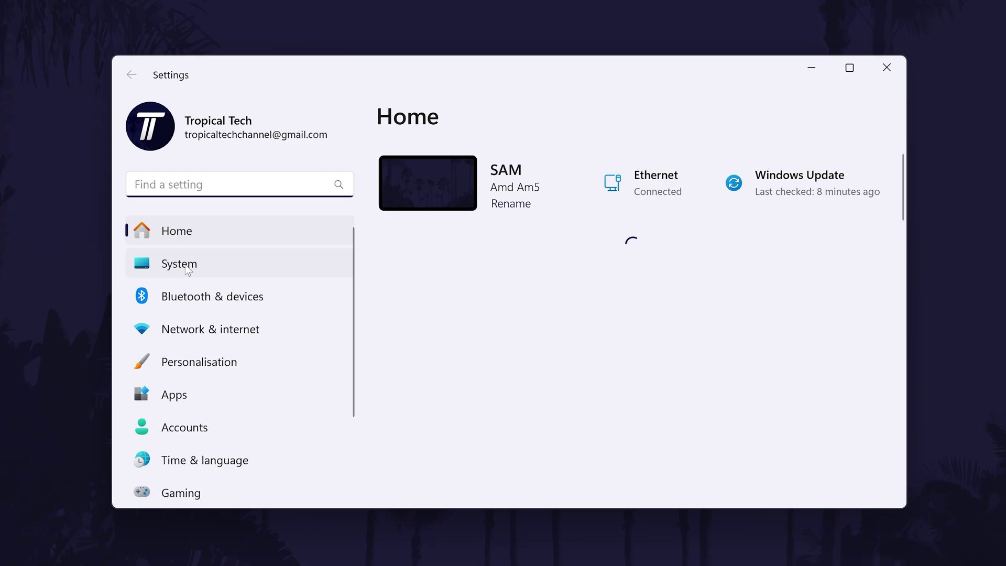
left_click(184, 264)
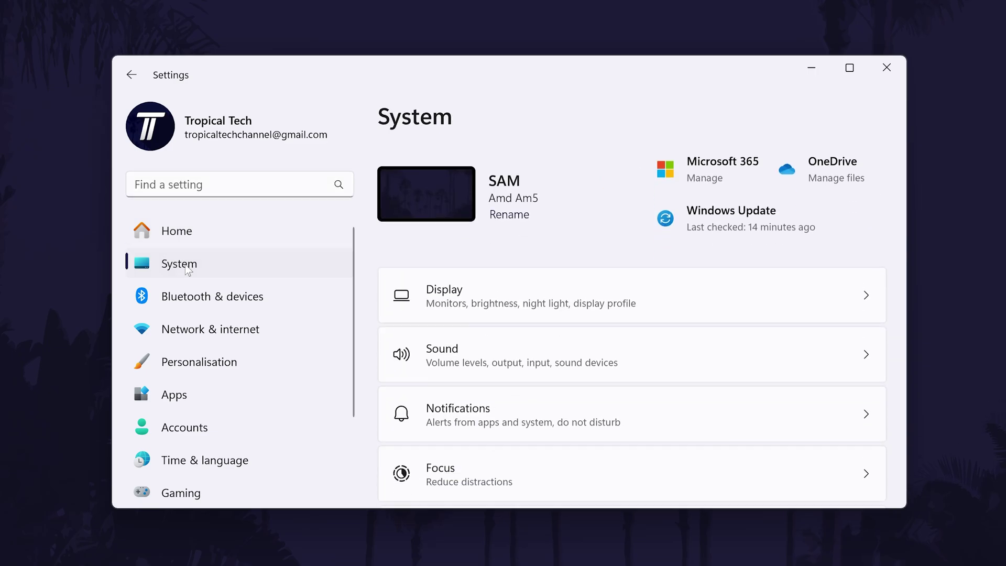
left_click(598, 297)
On the Graphics page, expand the Adobe Premiere Pro 2024 entry to show its program path
scroll(600, 349, "down", 5)
scroll(601, 340, "down", 2)
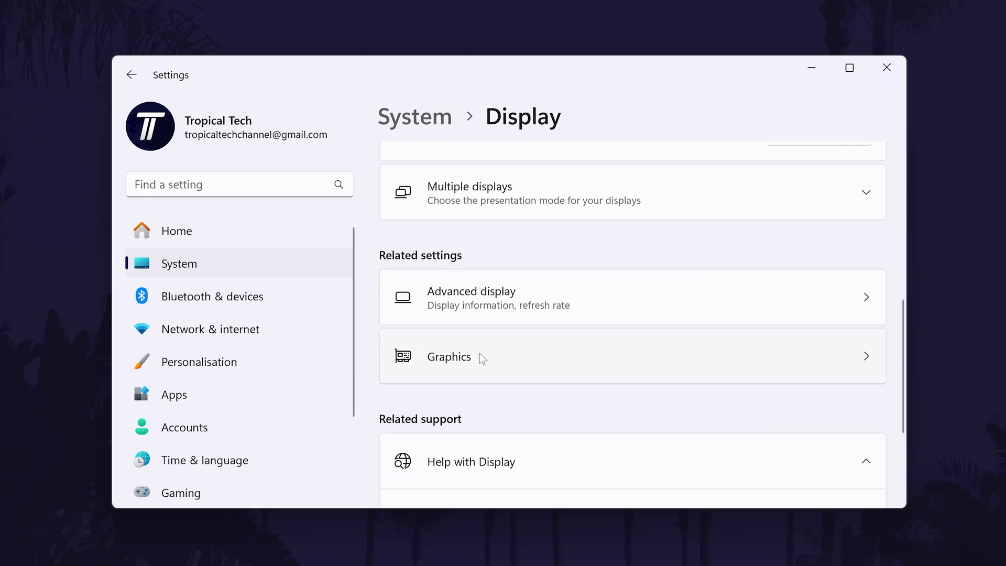
left_click(594, 364)
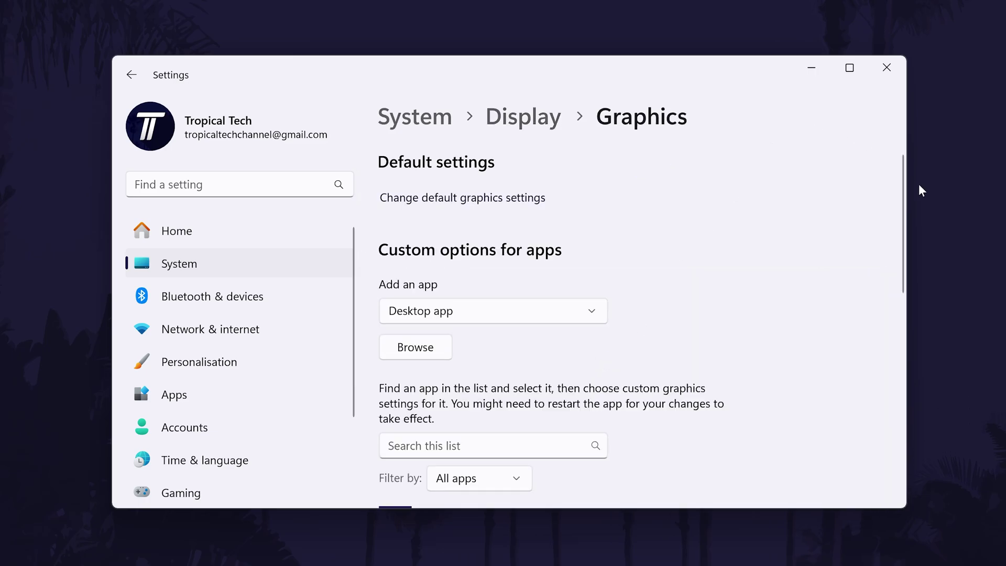
scroll(902, 210, "down", 2)
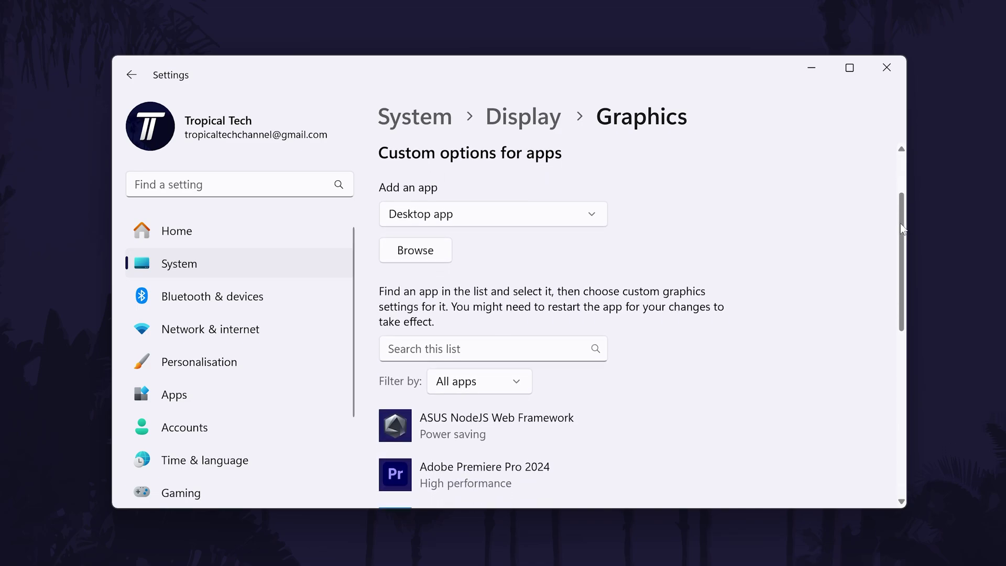
scroll(901, 224, "down", 1)
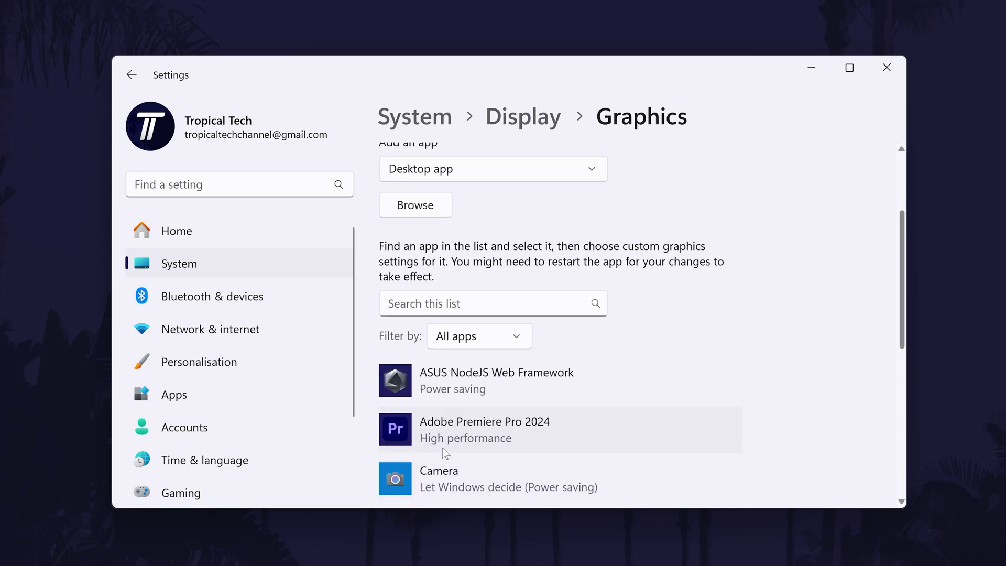
left_click(570, 428)
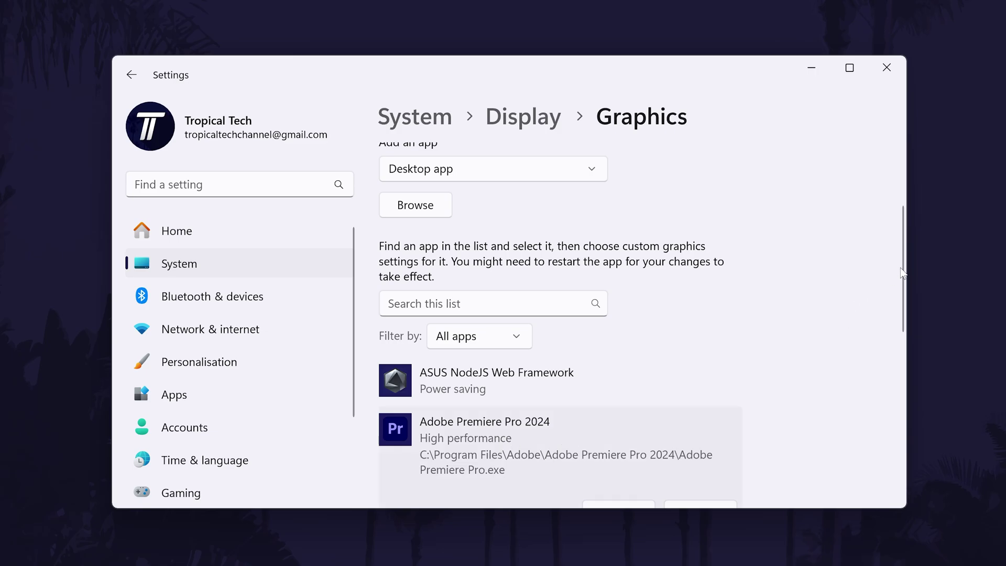
scroll(603, 319, "down", 1)
scroll(471, 236, "up", 2)
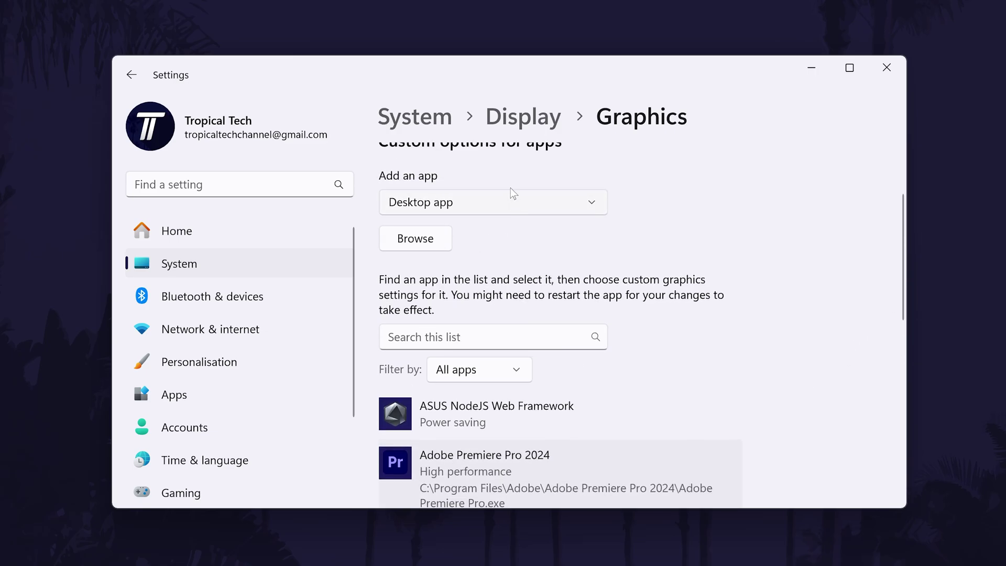
Browse to the C:\Program Files\Adobe\Adobe Premiere Pro 2024 folder to pick an app
left_click(423, 231)
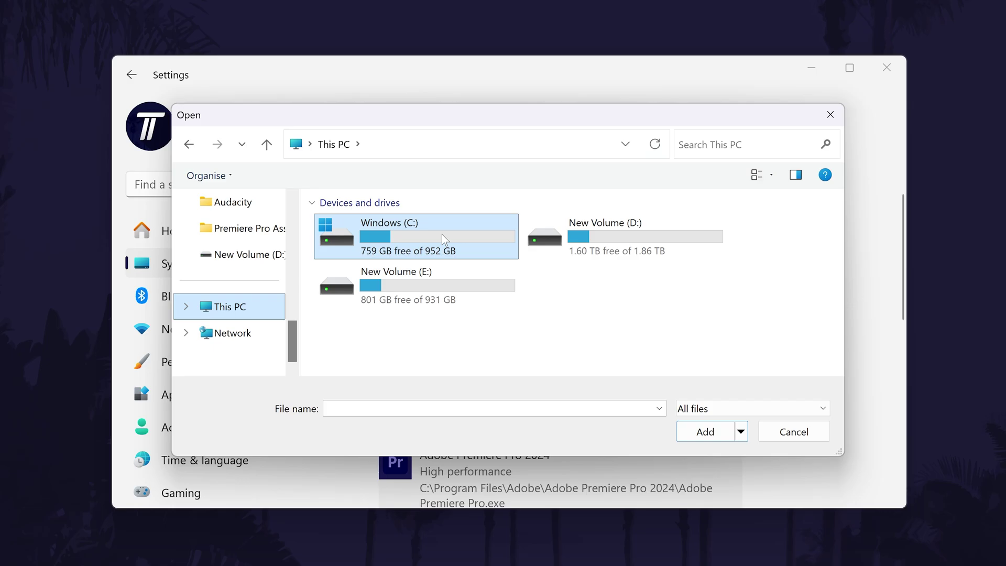
double_click(442, 234)
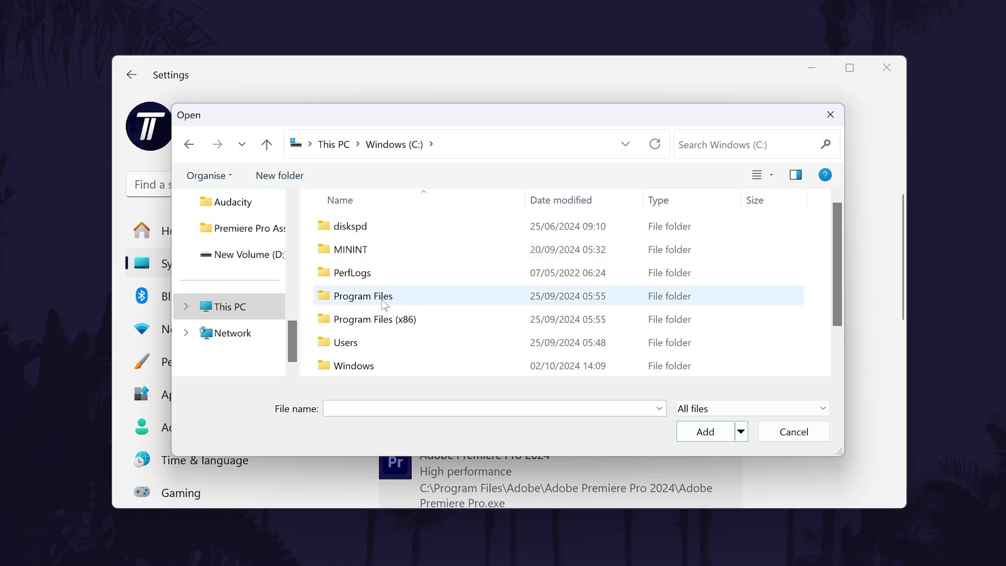
double_click(385, 298)
double_click(366, 227)
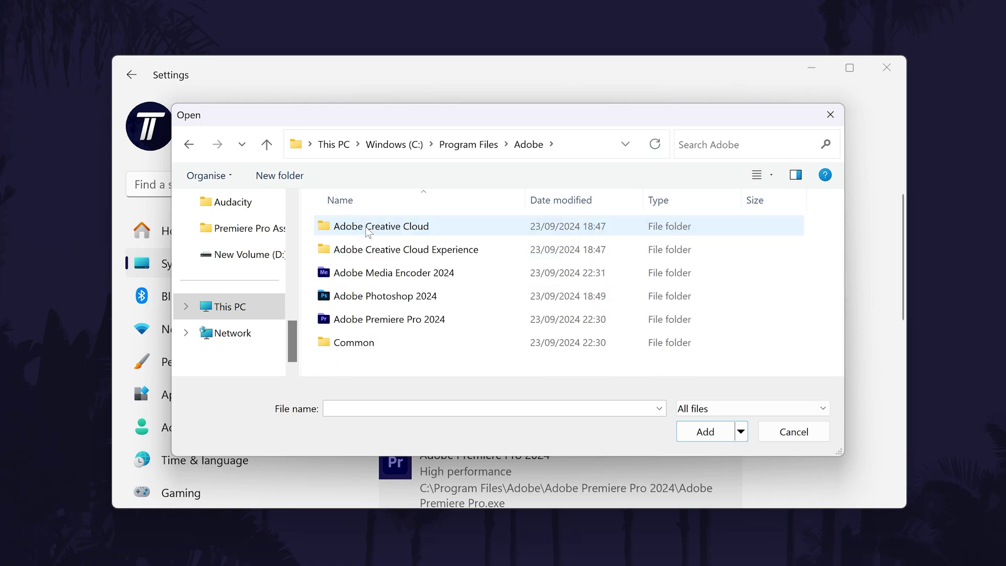
double_click(408, 319)
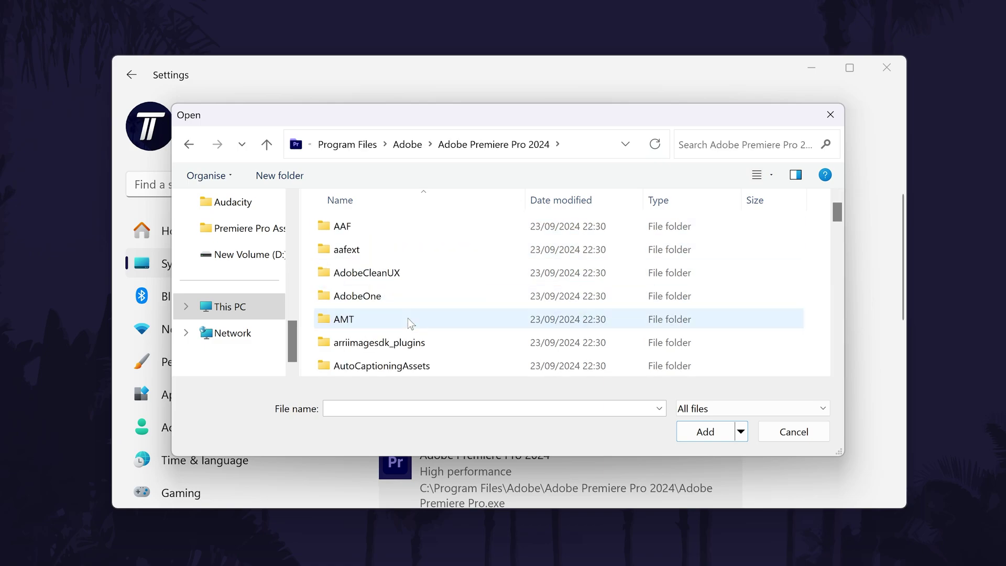
scroll(437, 305, "down", 7)
scroll(438, 306, "down", 5)
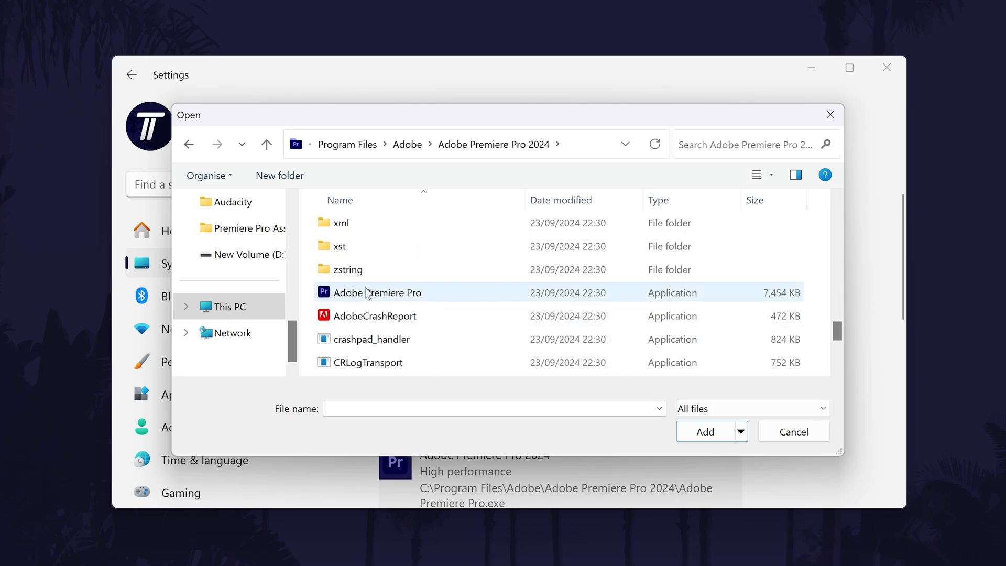
Add Adobe Premiere Pro.exe and save its graphics preference as High performance
left_click(396, 293)
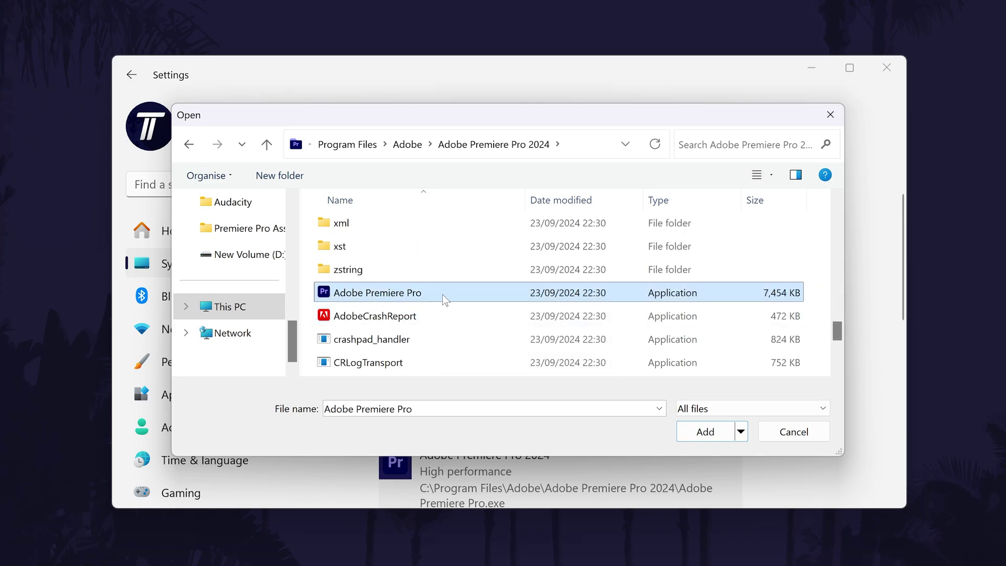
left_click(705, 432)
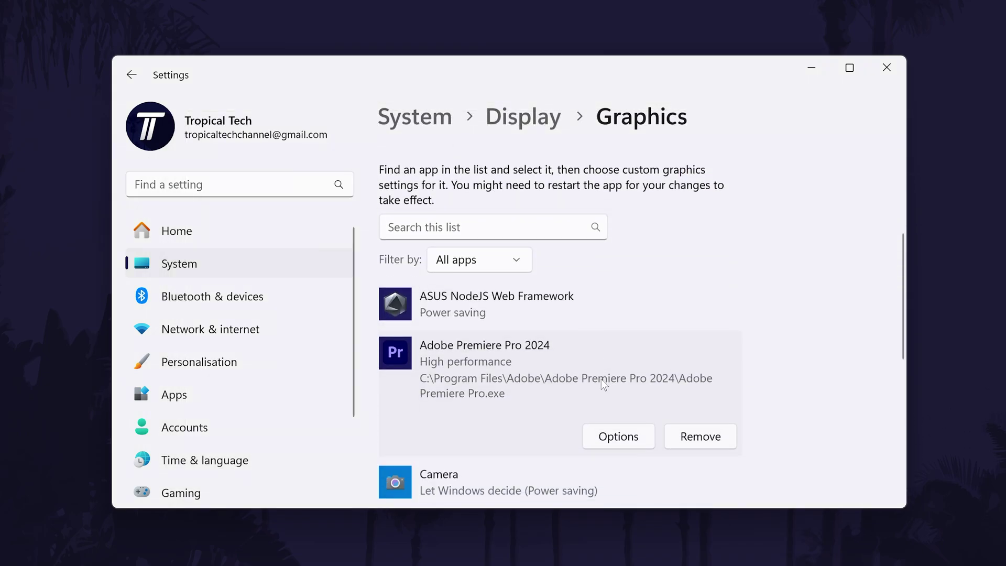
left_click(619, 437)
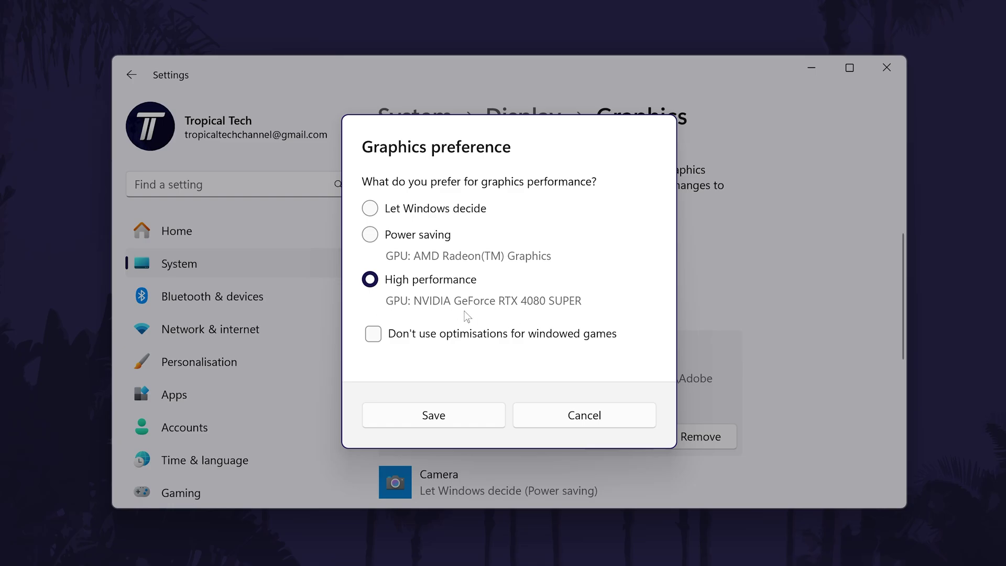
left_click(479, 418)
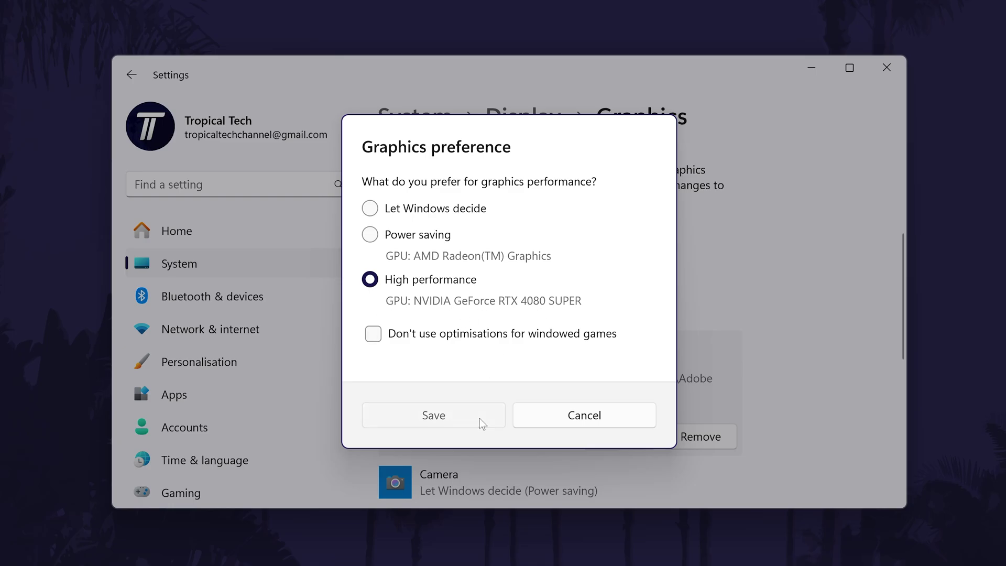